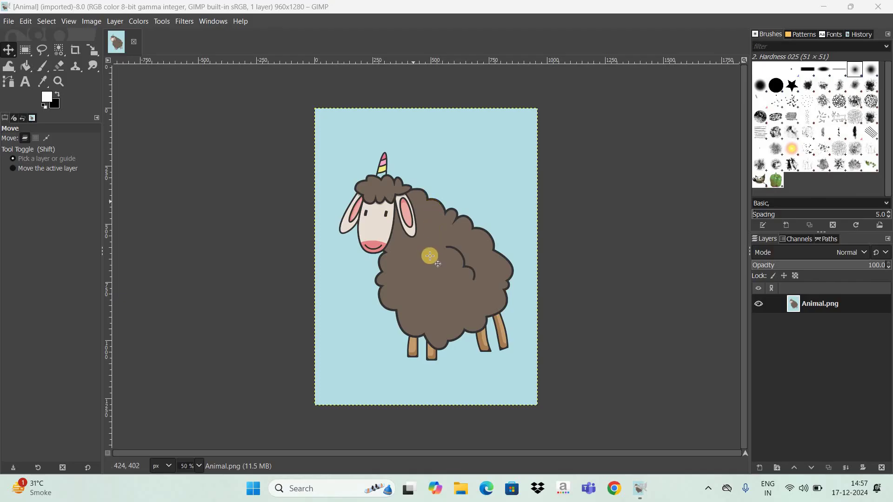
# Step: Add an alpha channel to the Animal.png layer
pyautogui.click(596, 234)
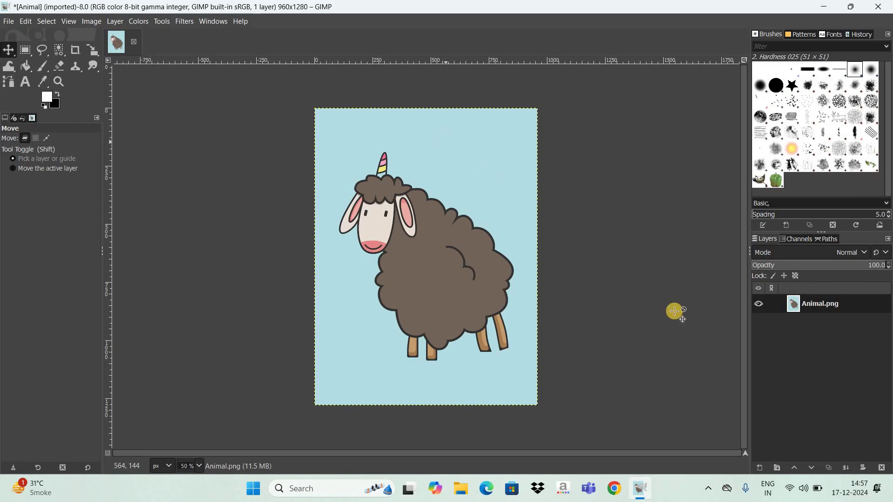
pyautogui.rightClick(811, 306)
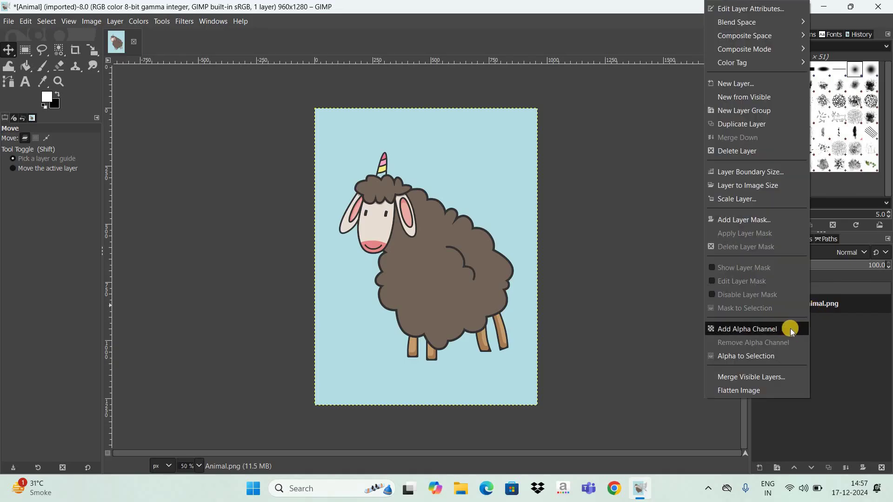
pyautogui.click(790, 328)
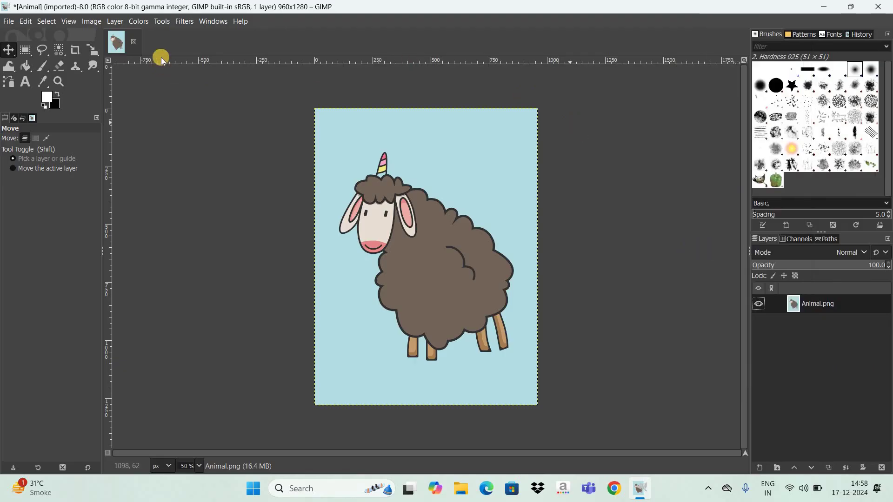
# Step: Select the light blue background by color, delete it to transparency, and clear the selection
pyautogui.click(160, 22)
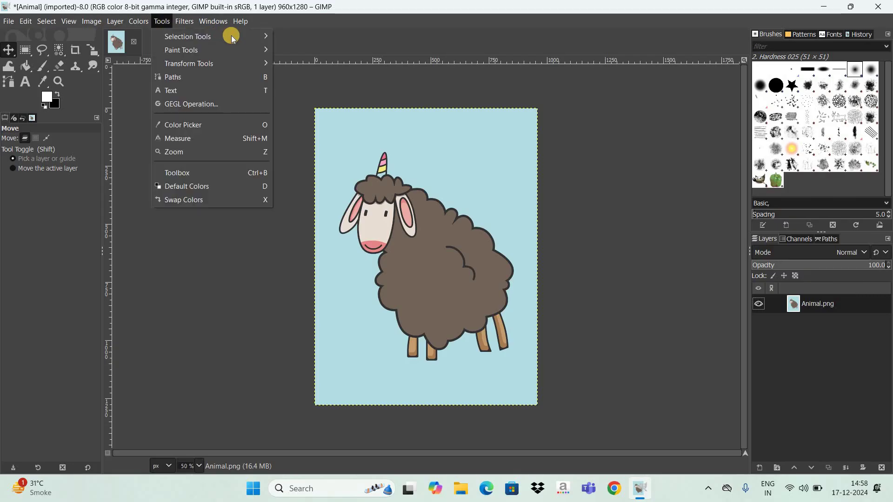
pyautogui.moveTo(247, 36)
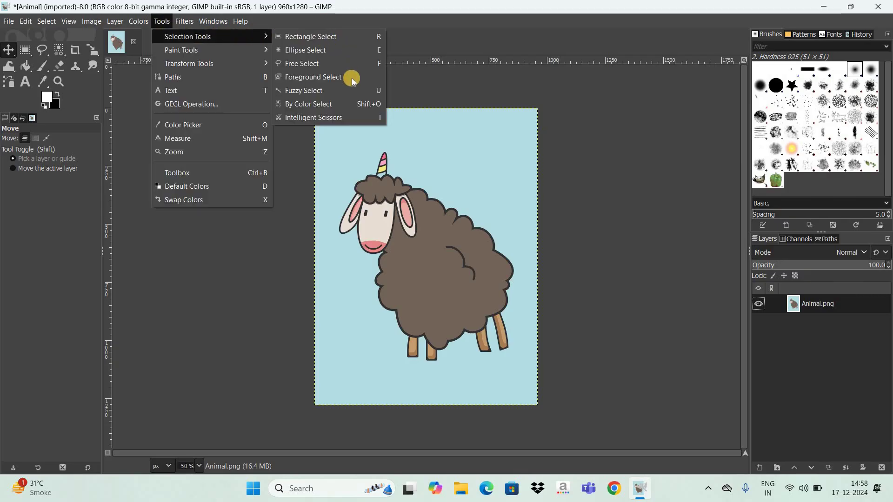
pyautogui.click(347, 104)
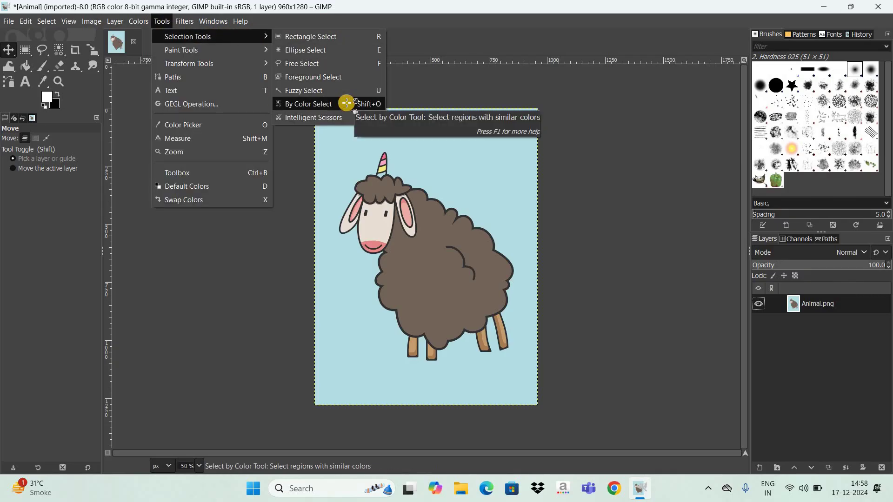
pyautogui.click(480, 149)
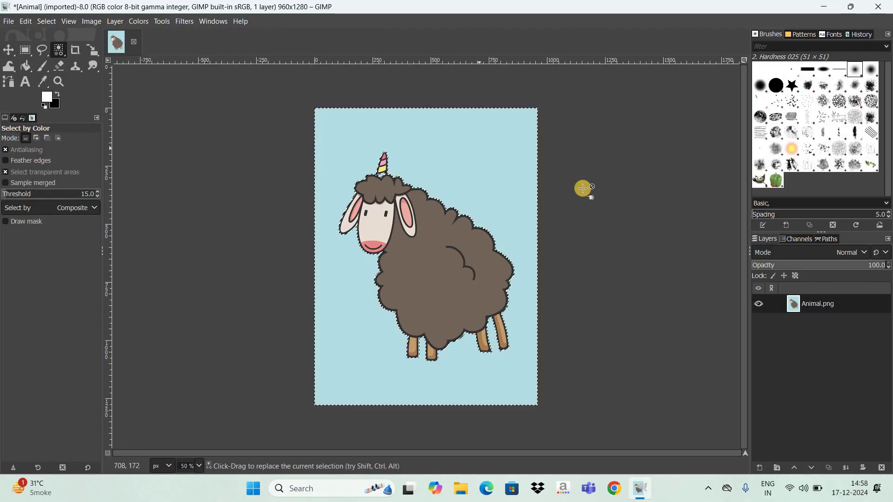
pyautogui.press('Delete')
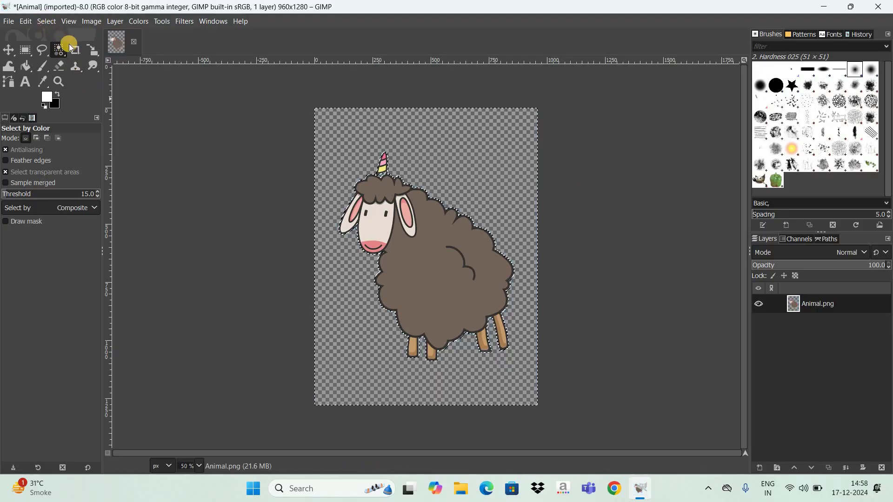
pyautogui.hotkey('alt', 's')
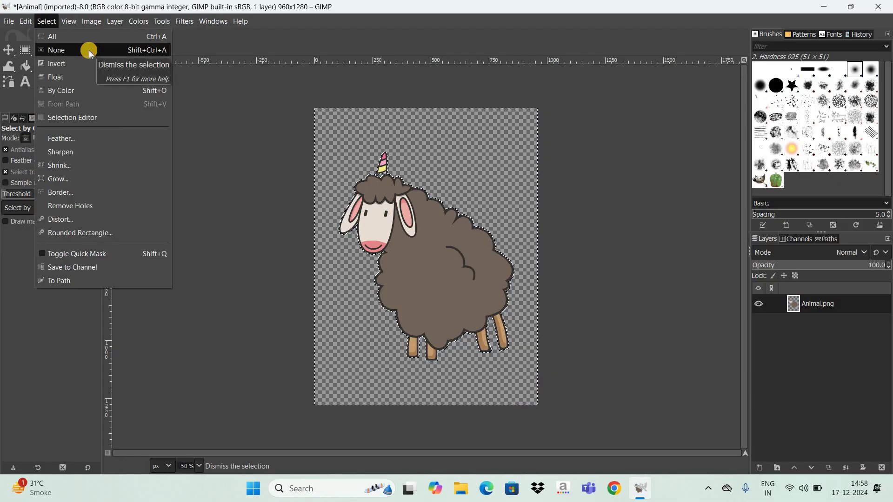
pyautogui.click(89, 50)
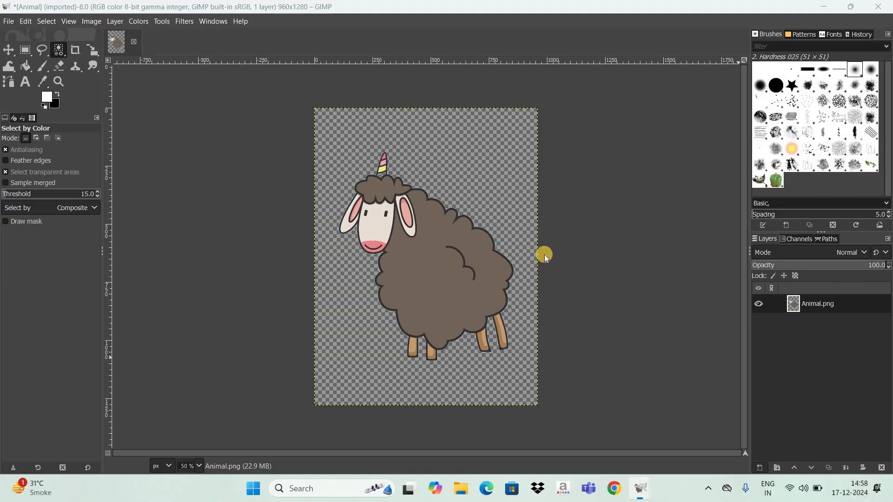
# Step: Add a transparent 960 x 1280 px layer beneath the Animal.png layer and fill it with white
pyautogui.hotkey('ctrl', 'shift', 'n')
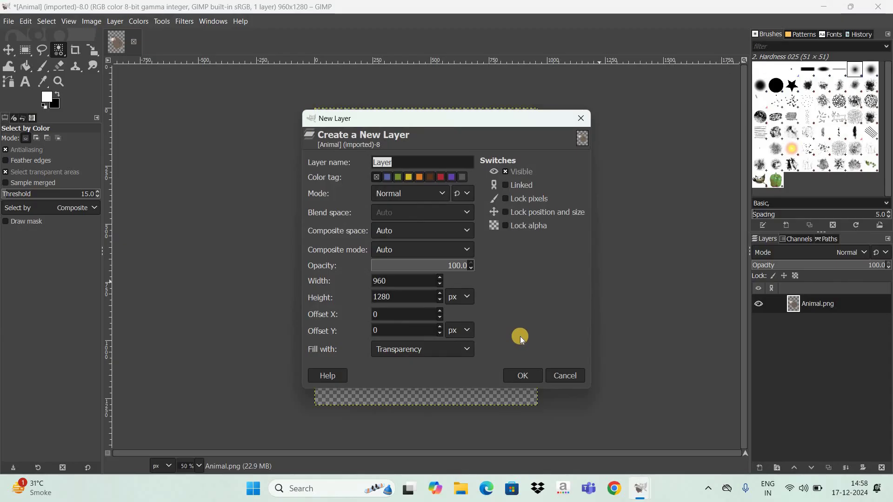
pyautogui.click(535, 376)
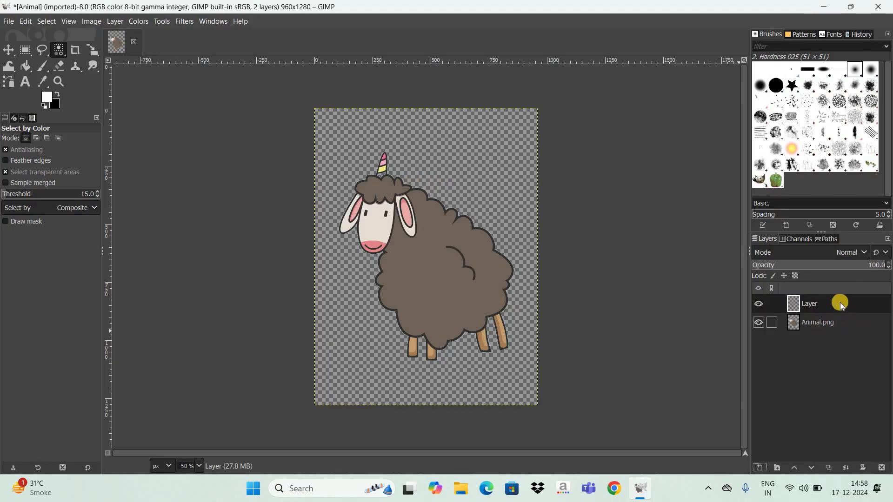
pyautogui.click(810, 466)
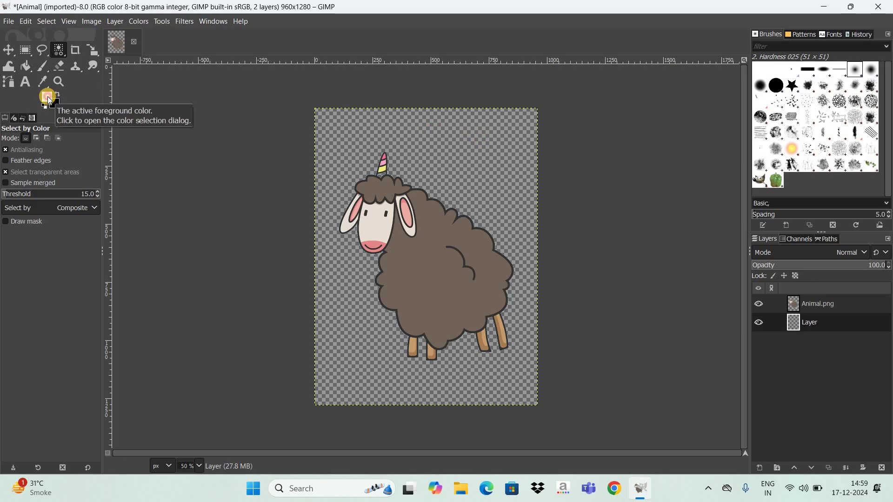
pyautogui.moveTo(46, 98); pyautogui.dragTo(332, 129)
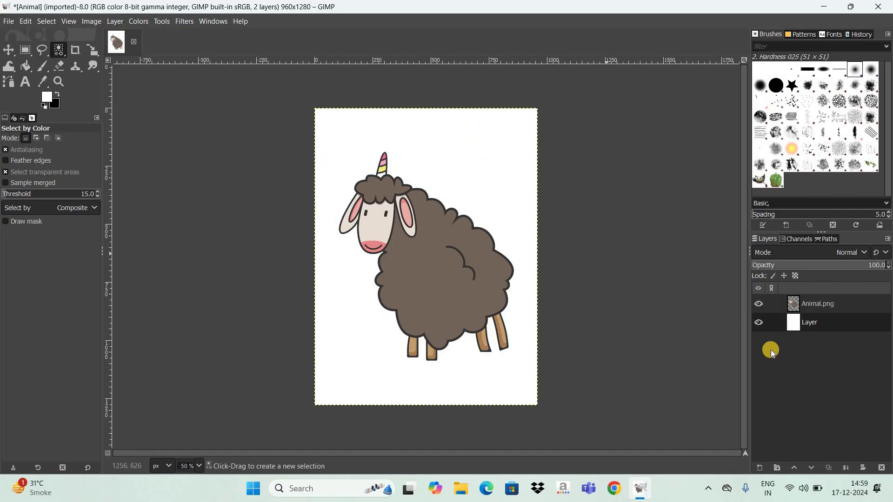
# Step: Merge the Animal.png layer down onto the white layer and duplicate the merged layer
pyautogui.click(851, 310)
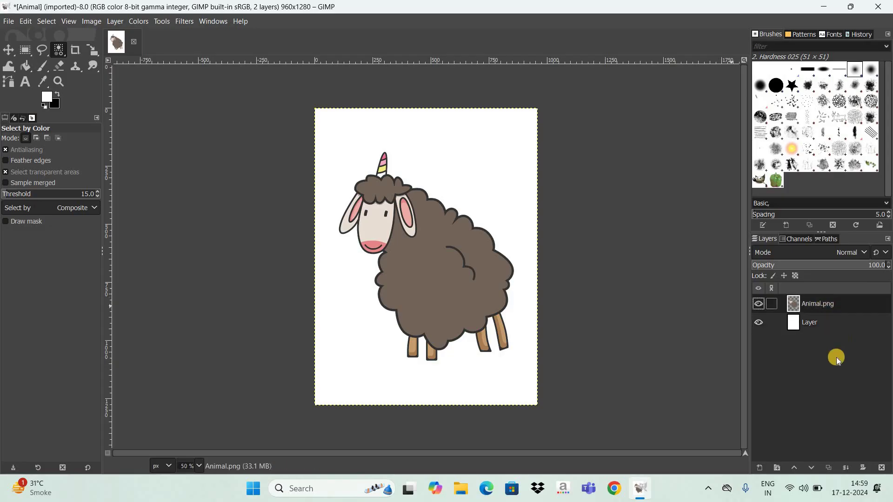
pyautogui.click(847, 467)
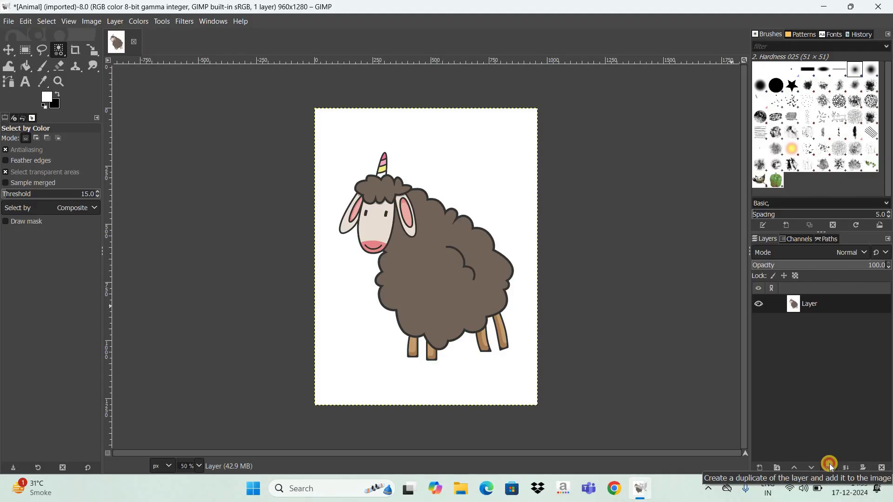
pyautogui.hotkey('shift', 'ctrl', 'd')
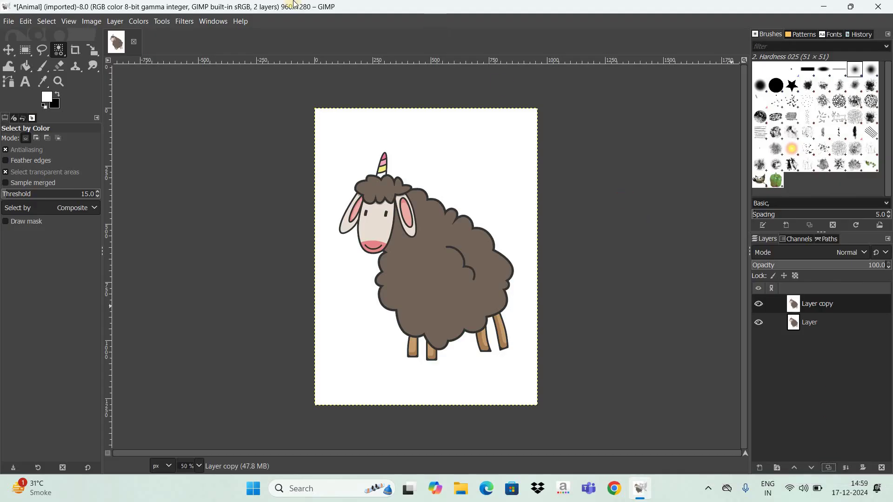
# Step: Desaturate the duplicated layer using the Value (HSV) mode
pyautogui.click(135, 22)
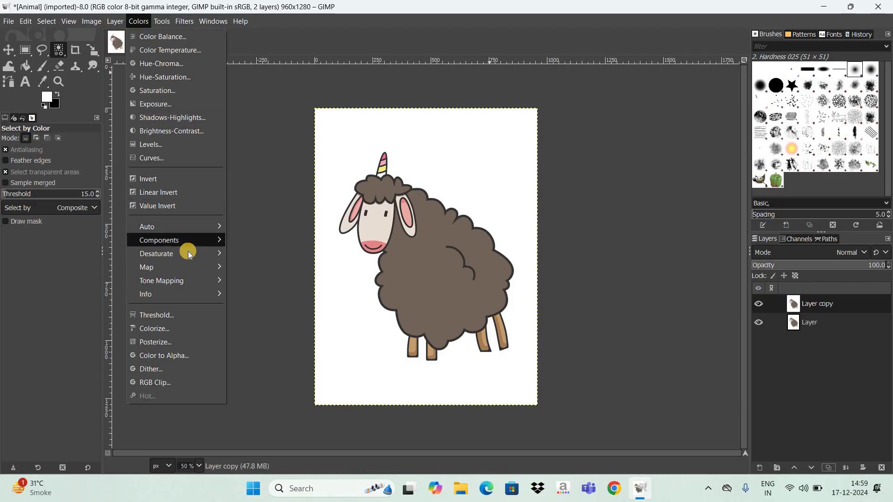
pyautogui.moveTo(214, 254)
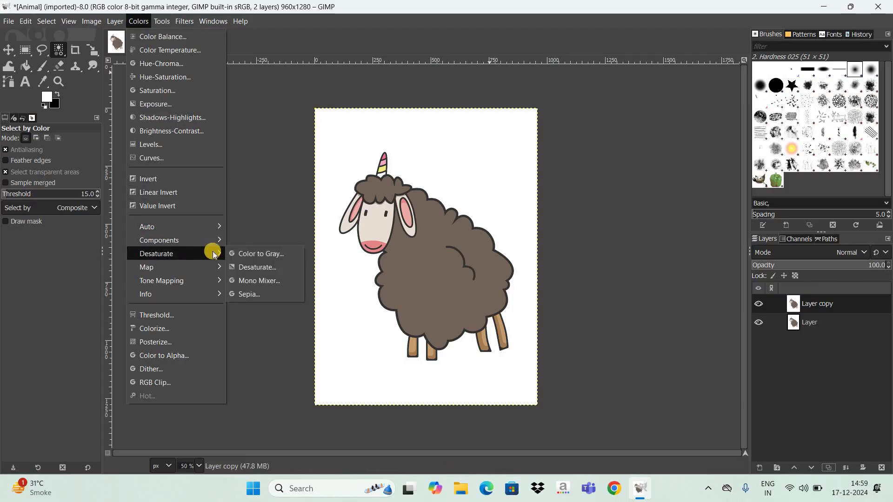
pyautogui.click(286, 269)
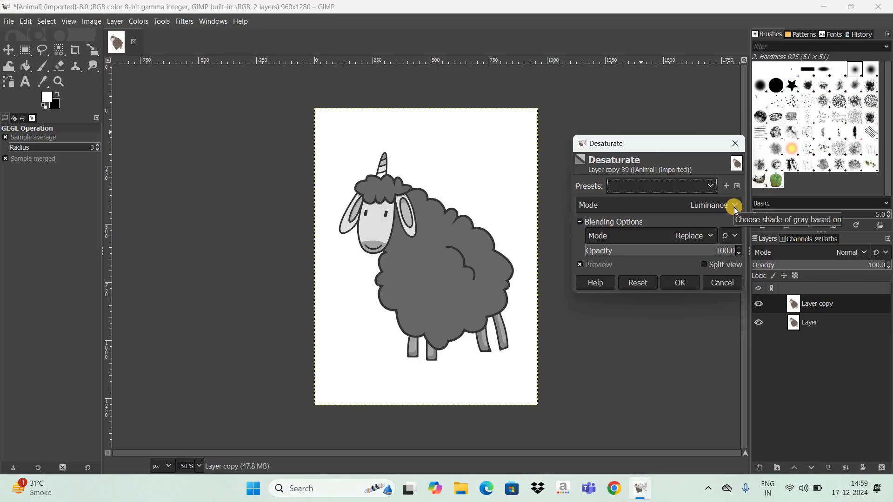
pyautogui.click(734, 207)
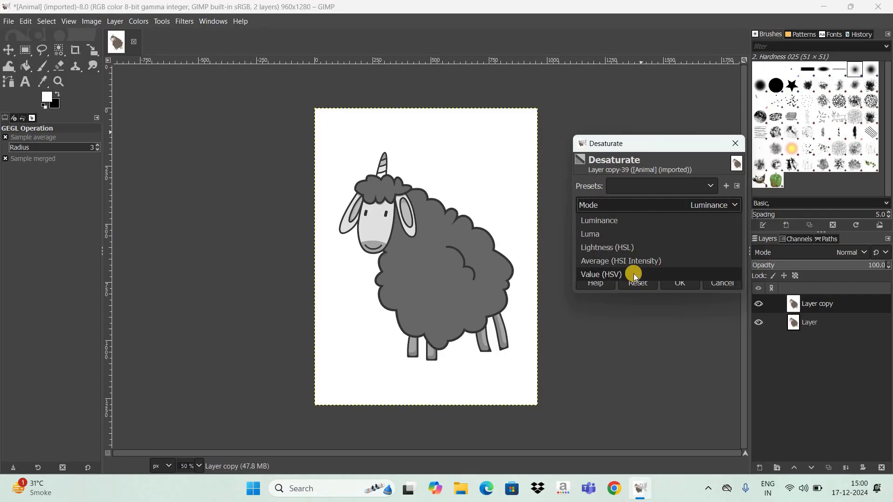
pyautogui.click(687, 270)
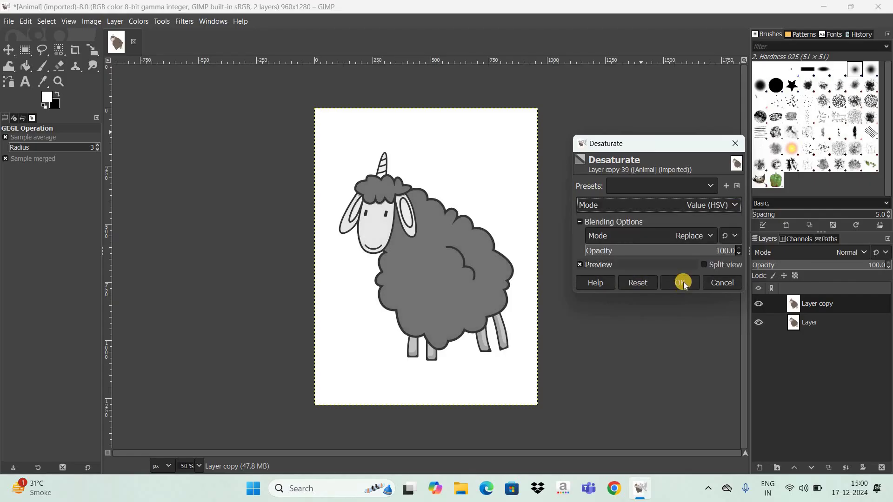
pyautogui.click(683, 282)
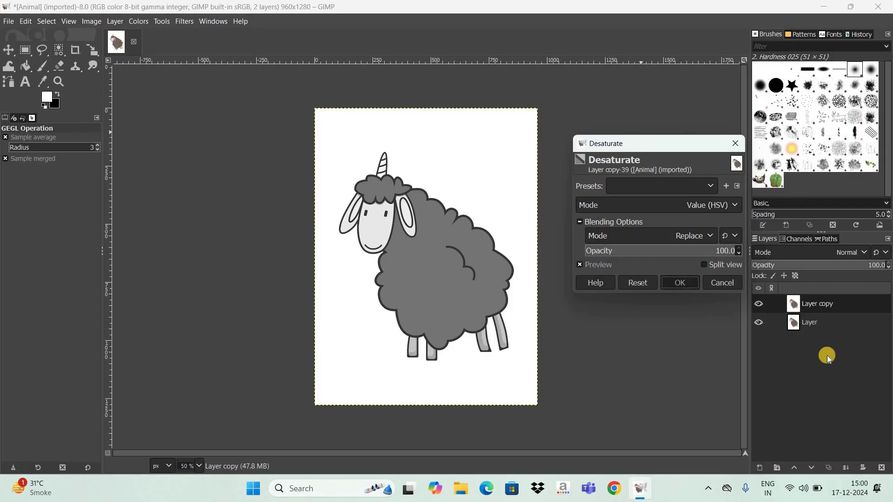
# Step: Set the desaturated layer's blend mode to Dodge and duplicate that layer
pyautogui.click(820, 255)
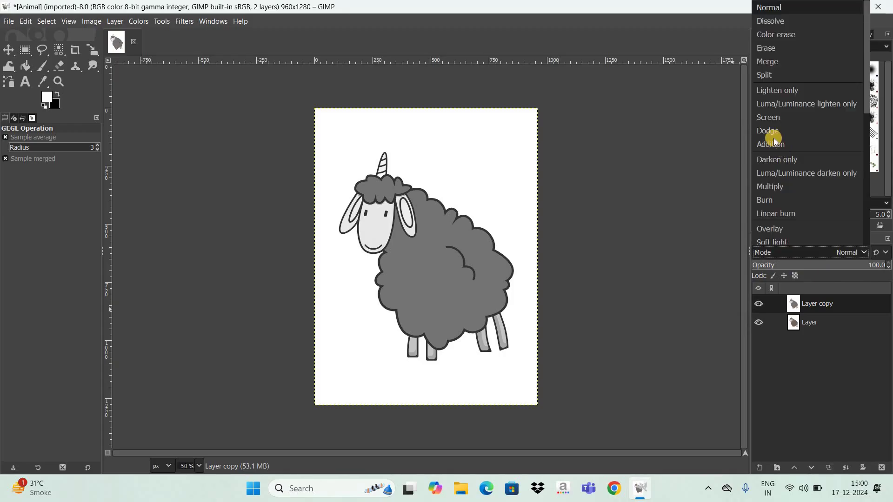
pyautogui.click(773, 133)
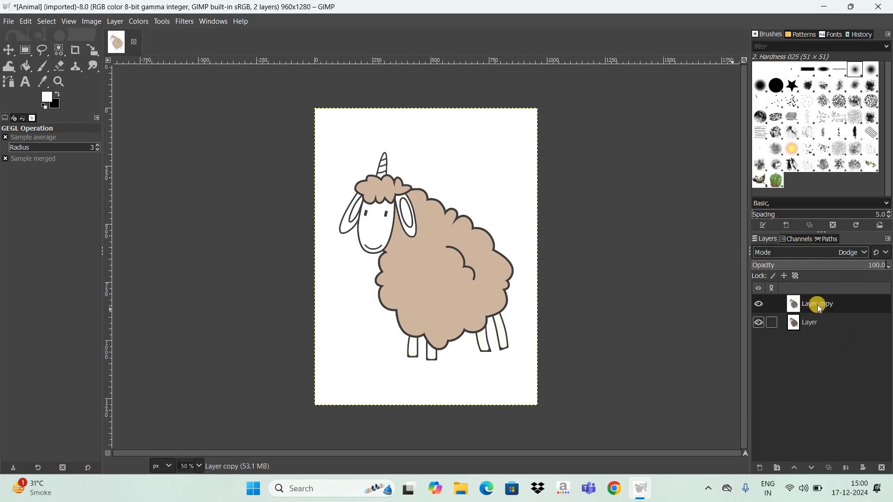
pyautogui.click(827, 467)
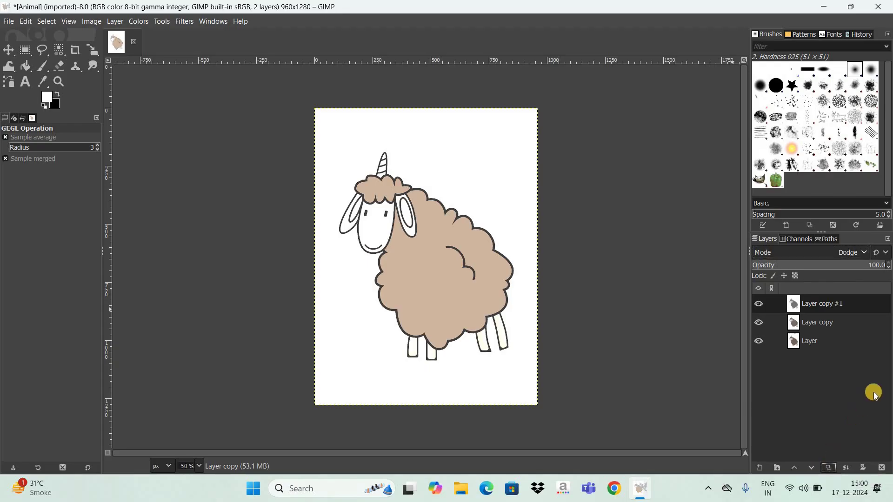
# Step: Create a new layer from the visible image and delete the two Dodge-mode copies beneath it
pyautogui.rightClick(815, 307)
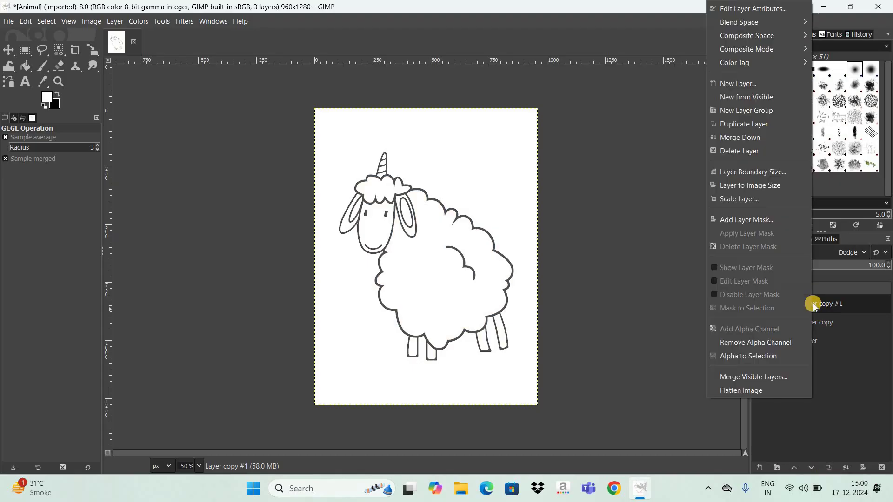
pyautogui.click(785, 97)
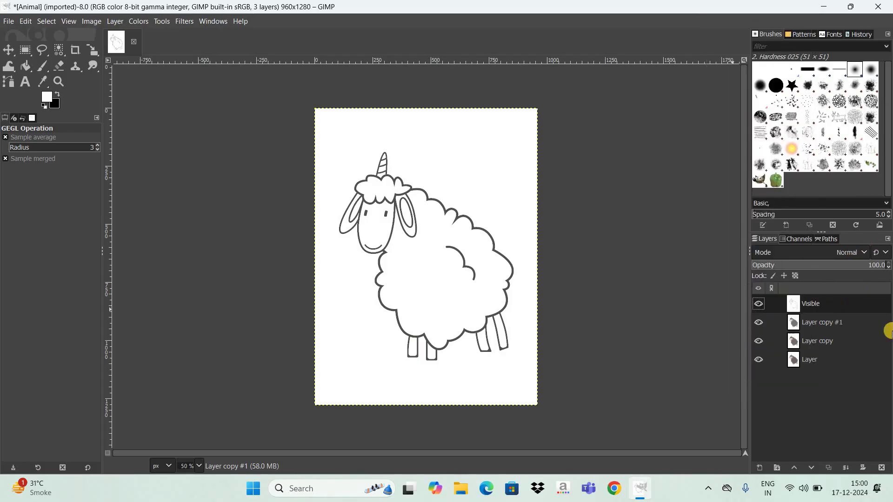
pyautogui.click(814, 325)
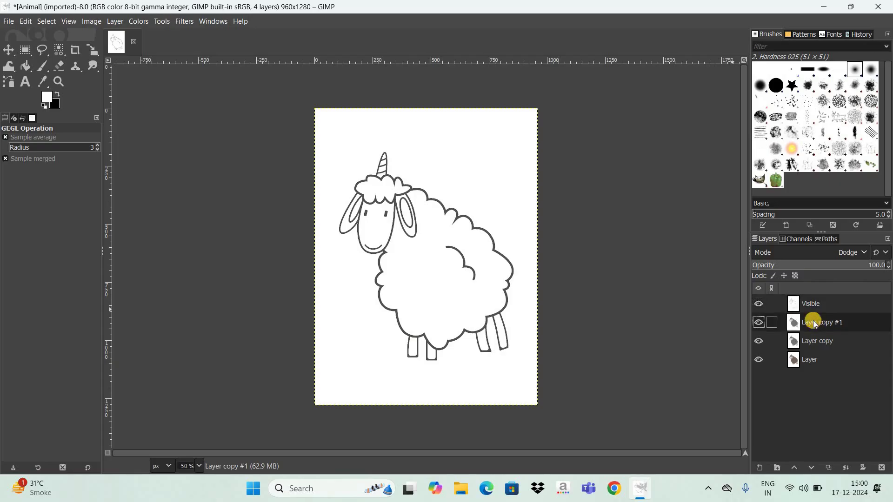
pyautogui.rightClick(813, 320)
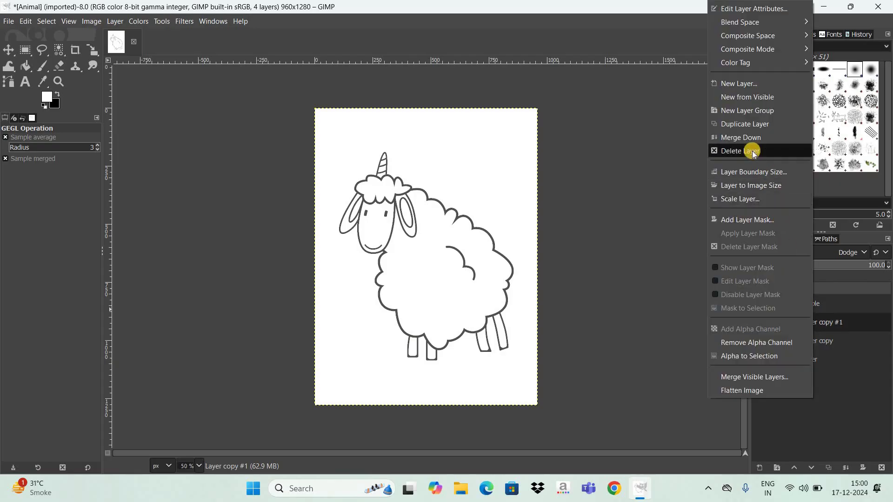
pyautogui.press('Return')
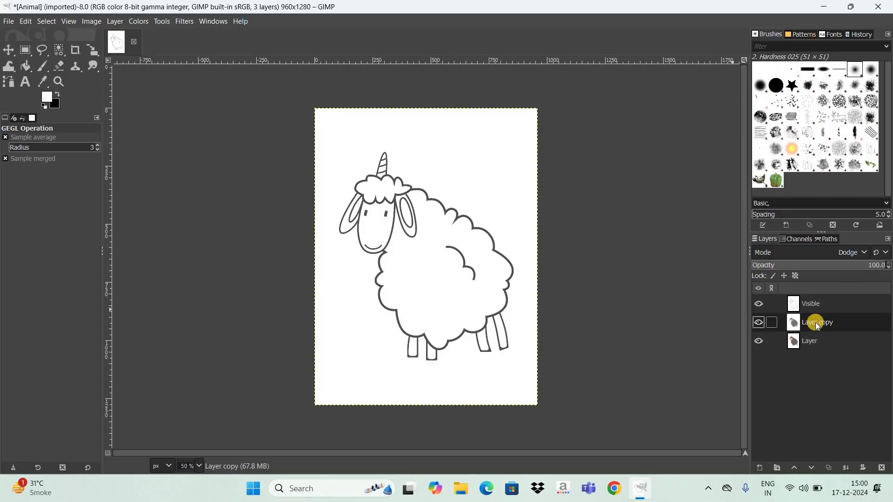
pyautogui.rightClick(817, 324)
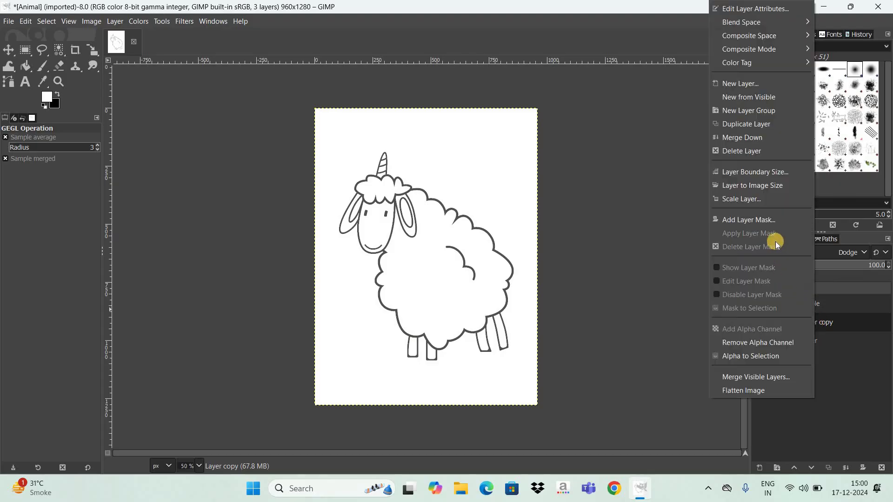
pyautogui.click(774, 153)
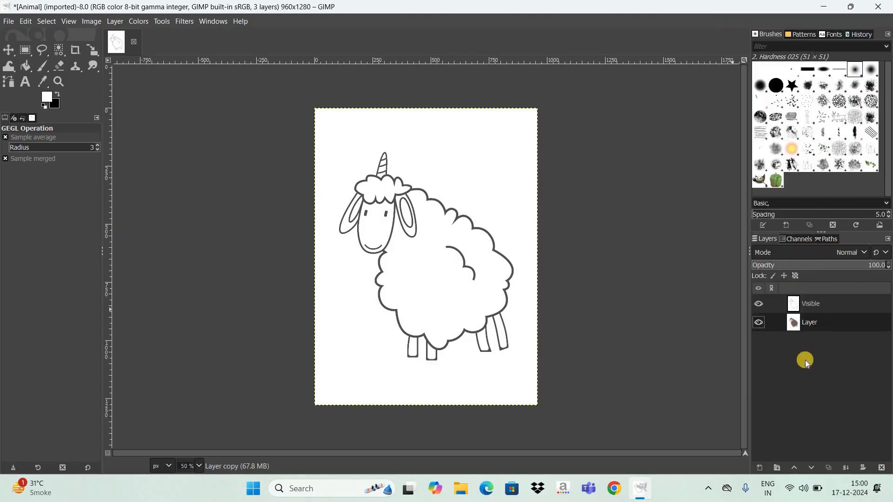
# Step: Apply a Threshold to the Visible layer with the Value channel range from 127 to 255
pyautogui.click(839, 302)
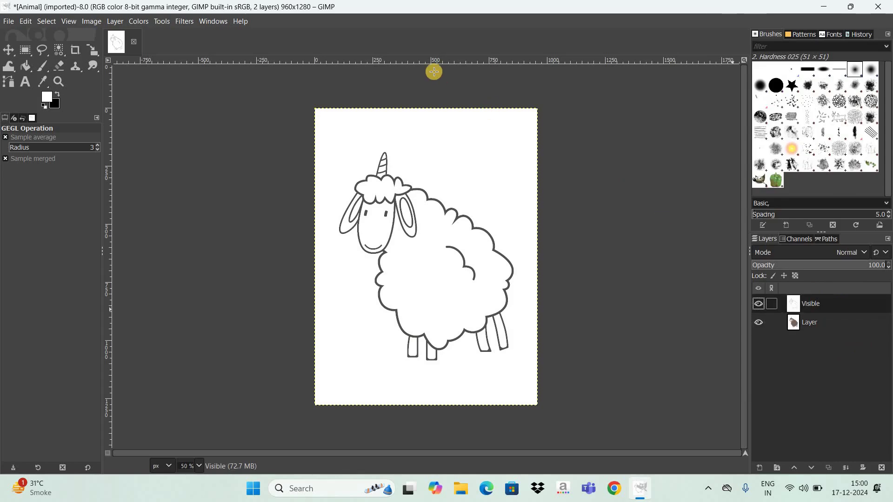
pyautogui.click(139, 21)
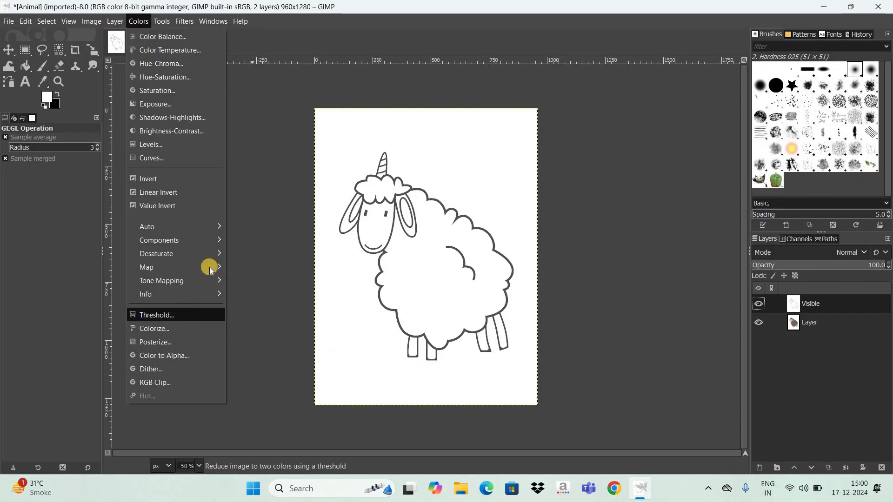
pyautogui.click(157, 315)
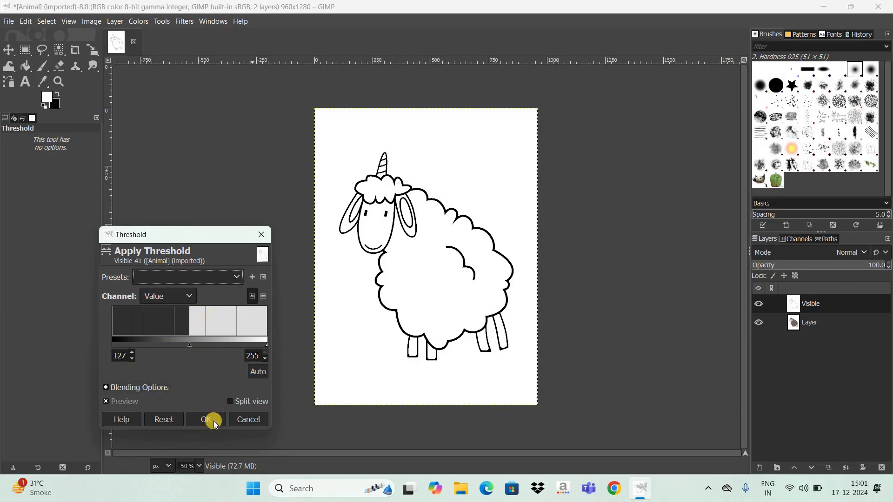
pyautogui.press('Return')
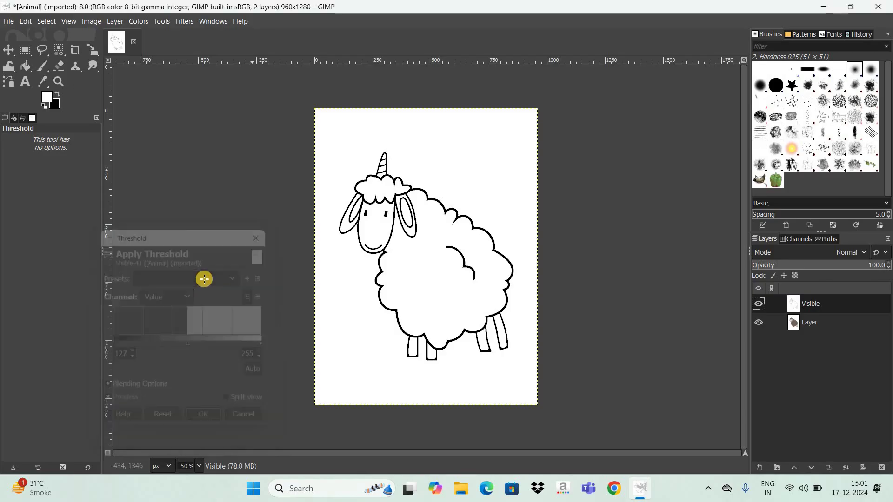
# Step: Apply a Gaussian Blur to the Visible layer with Size X and Size Y at 2.50
pyautogui.click(185, 21)
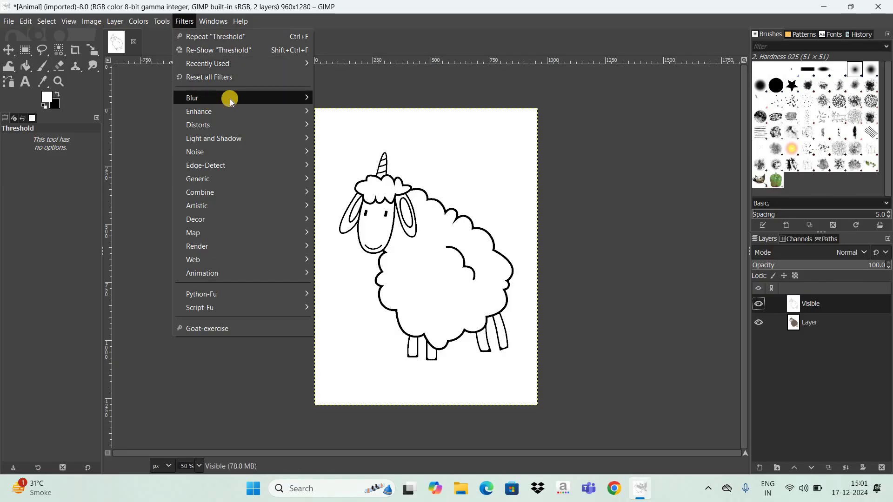
pyautogui.moveTo(245, 101)
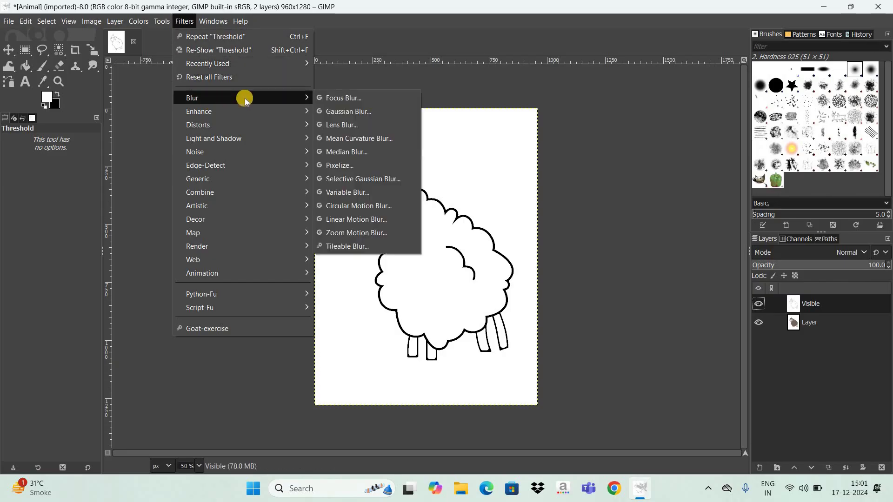
pyautogui.click(386, 111)
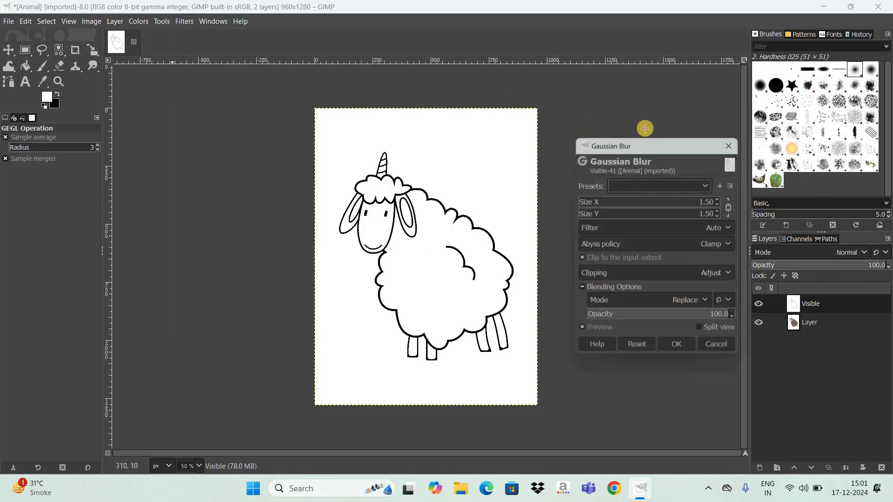
pyautogui.click(722, 198)
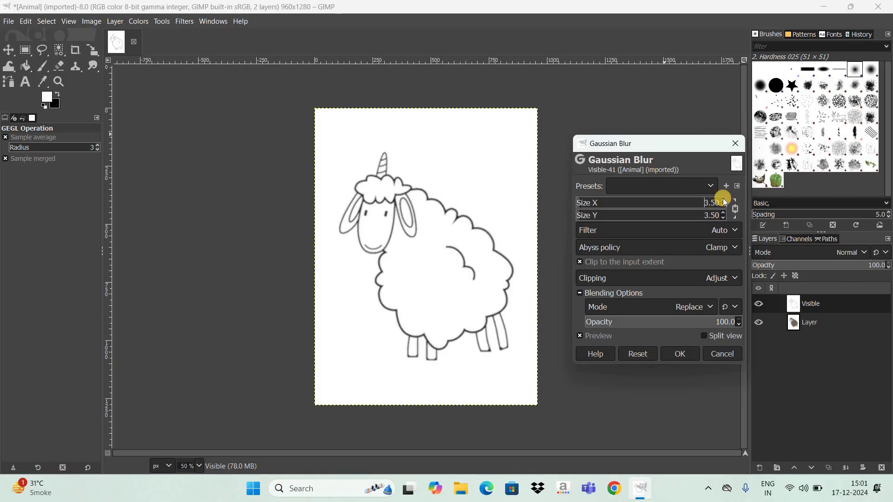
pyautogui.click(722, 198)
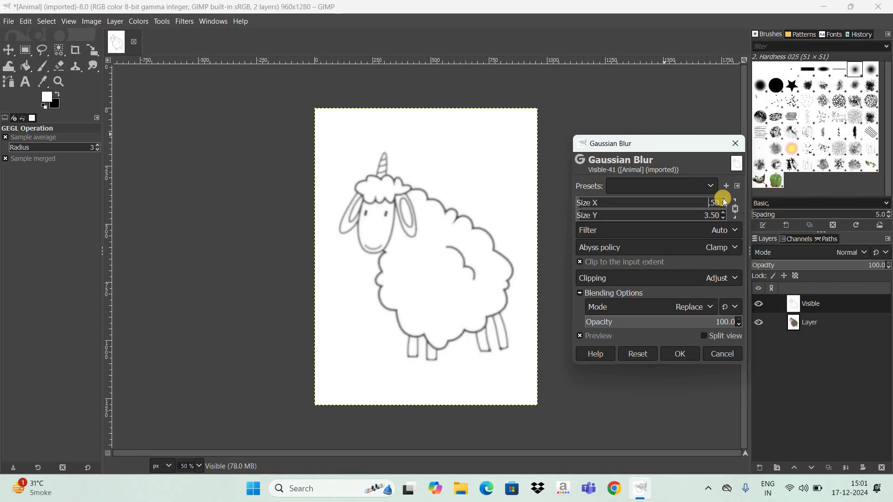
pyautogui.write('2')
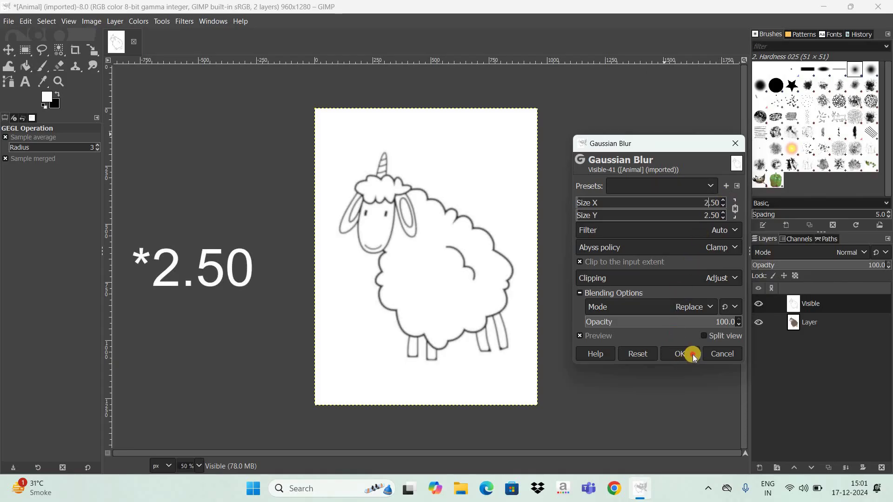
pyautogui.click(680, 355)
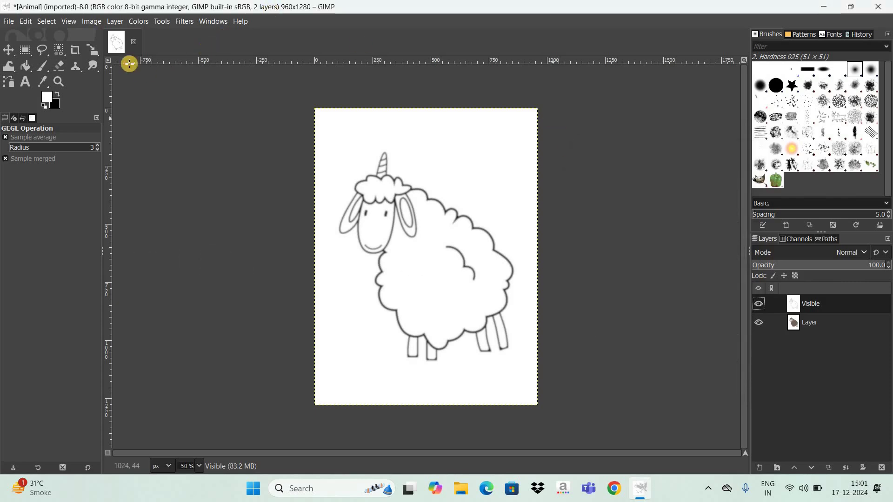
# Step: Sharpen the blurred lines with Curves, moving the white point to input 180 and the black point to input 162
pyautogui.click(144, 20)
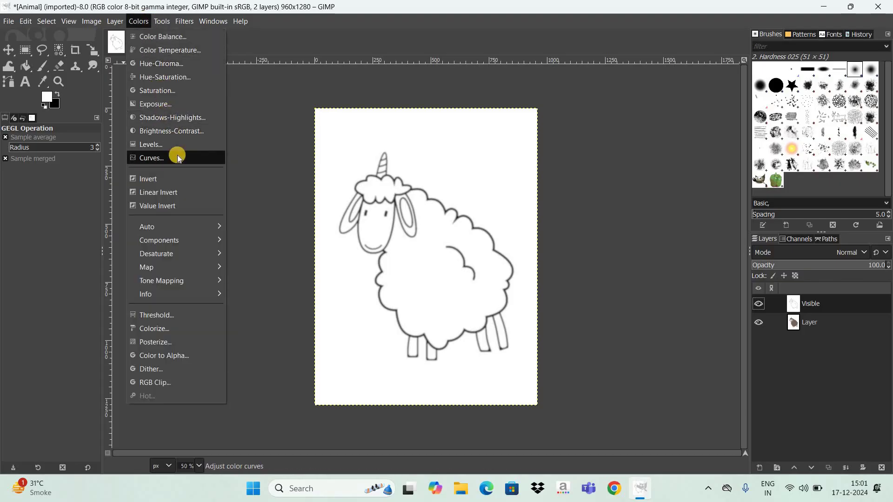
pyautogui.click(177, 155)
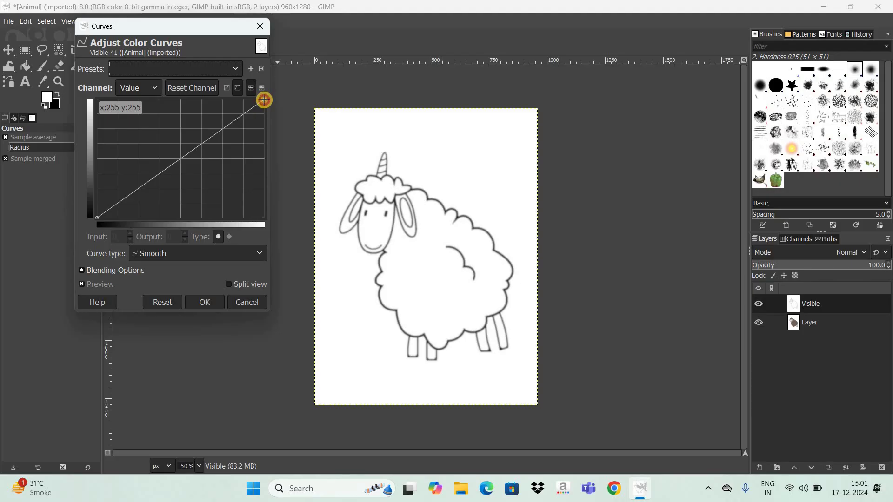
pyautogui.moveTo(262, 97); pyautogui.dragTo(214, 73)
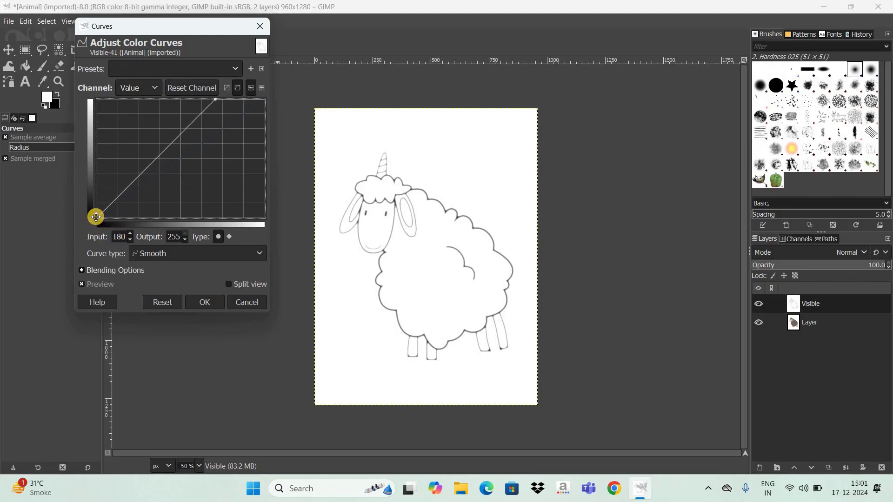
pyautogui.moveTo(95, 217); pyautogui.dragTo(203, 247)
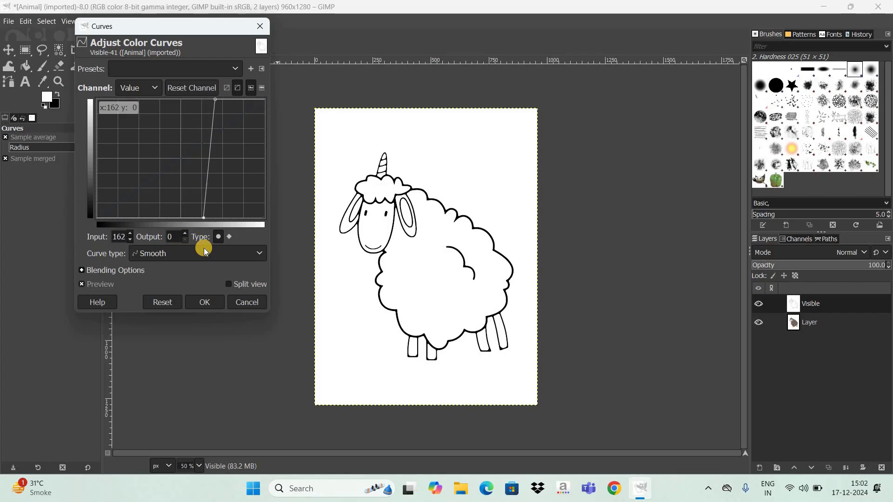
pyautogui.click(211, 301)
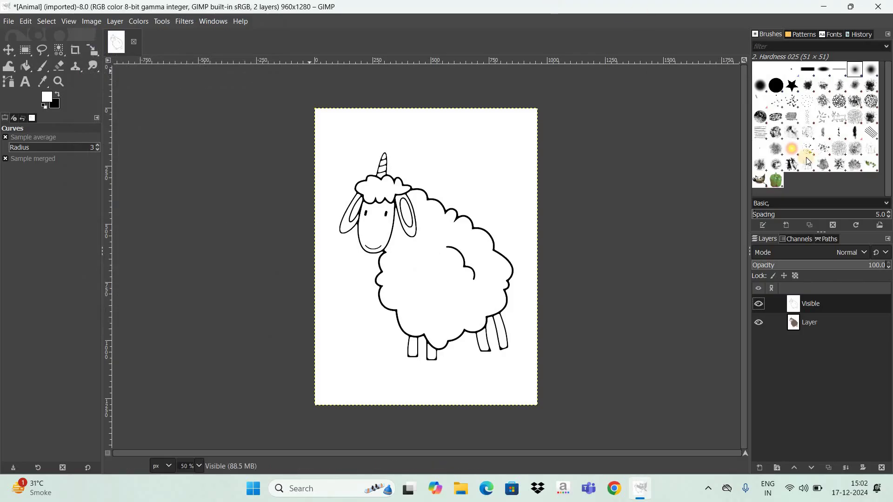
# Step: Toggle the Visible layer's visibility to compare the line drawing with the original illustration, leaving the layer shown
pyautogui.click(759, 304)
pyautogui.click(759, 304)
pyautogui.click(758, 303)
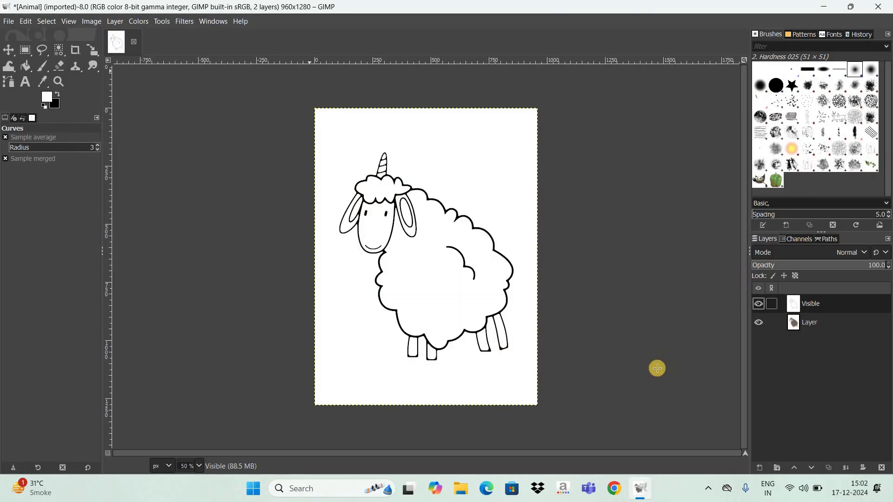